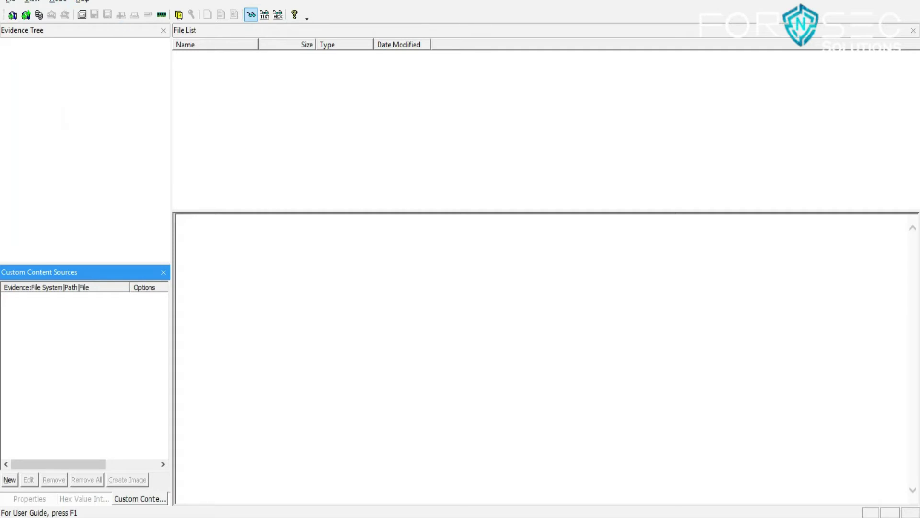
Start creating a disk image and review which physical drives are available as the source.
left_click(12, 1)
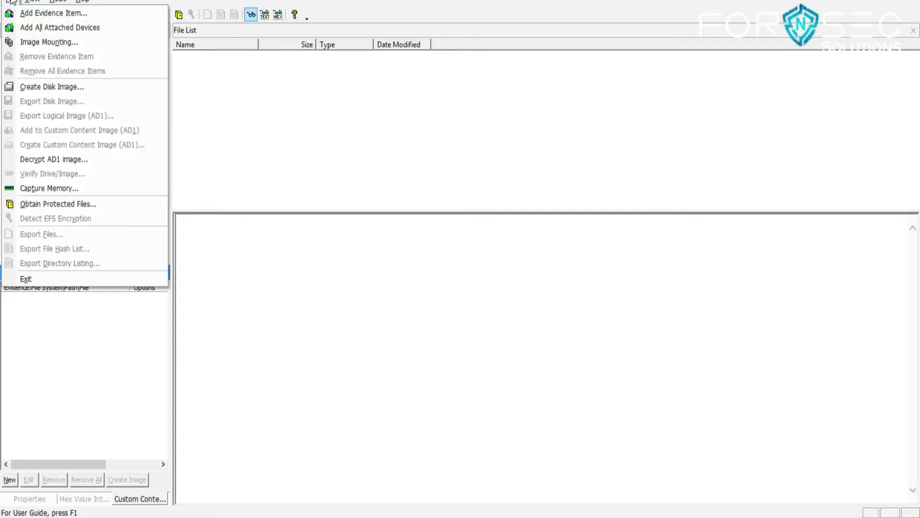
left_click(12, 1)
left_click(6, 2)
left_click(18, 28)
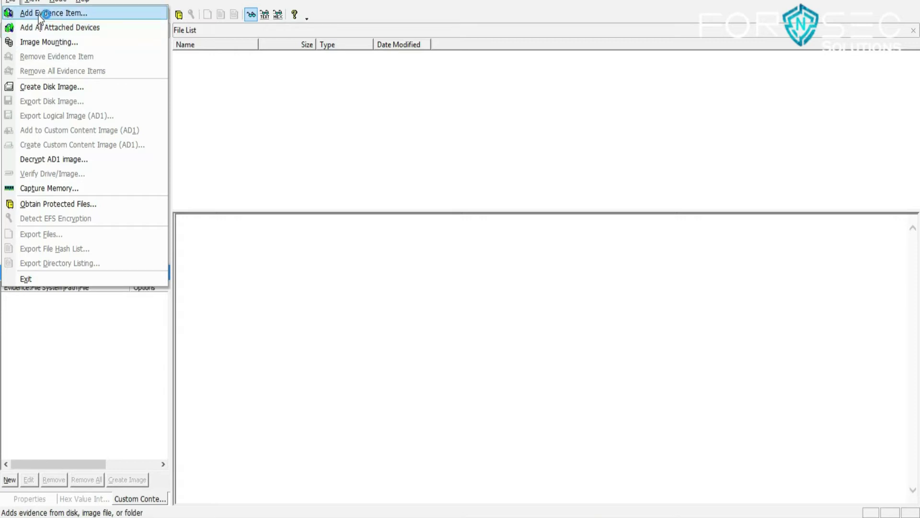
left_click(58, 87)
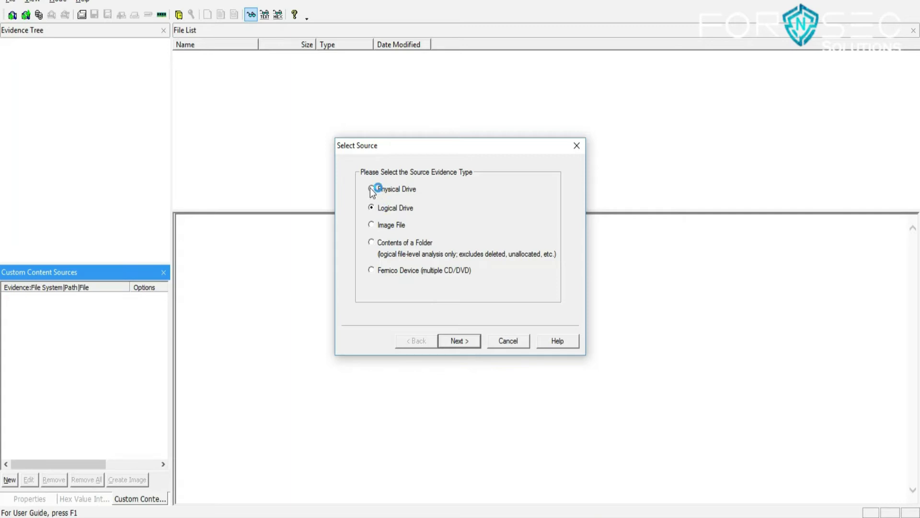
left_click(456, 343)
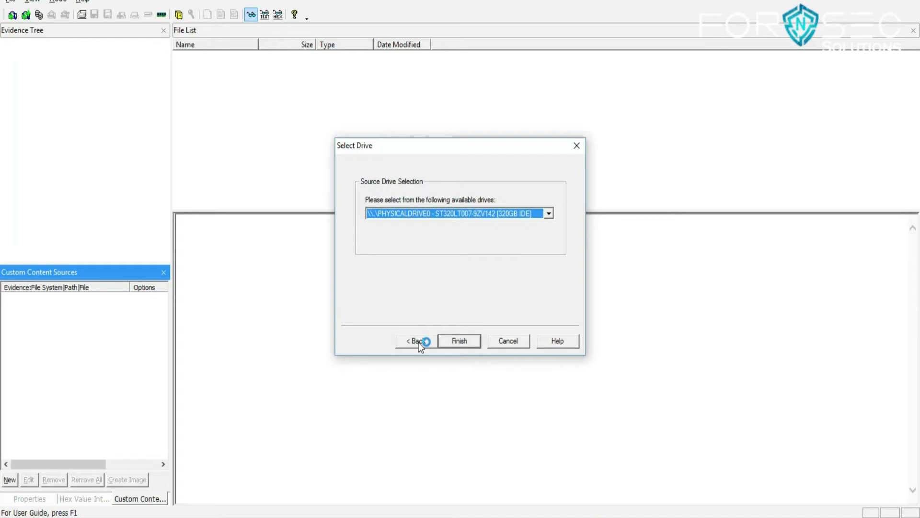
left_click(547, 214)
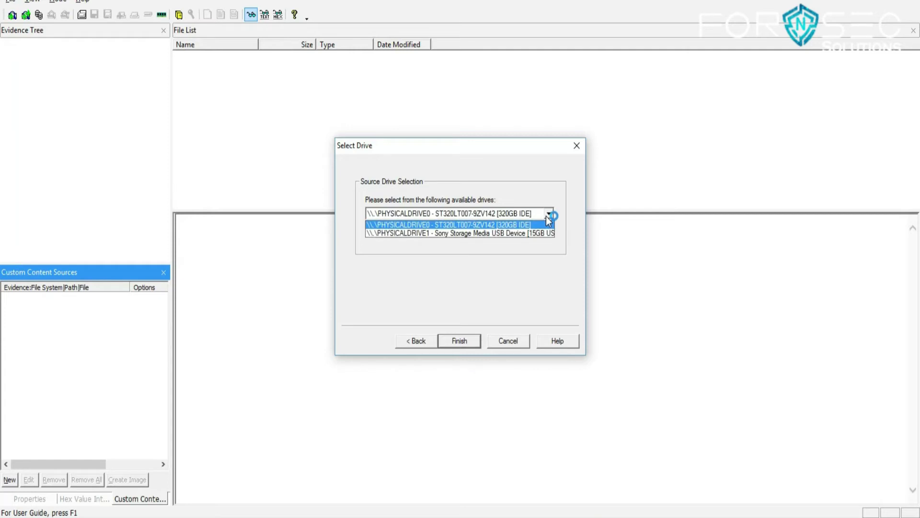
left_click(549, 214)
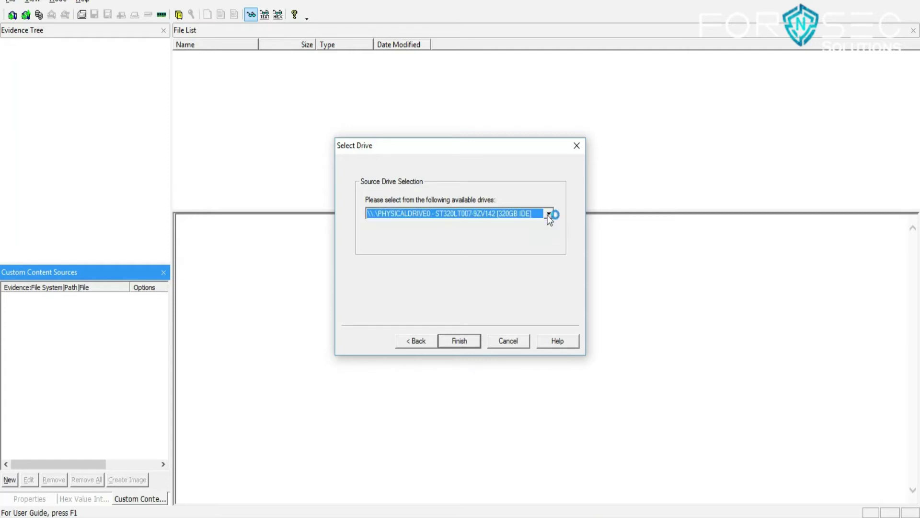
Review the drives available under the logical drive source type and return to the source type choice.
left_click(418, 340)
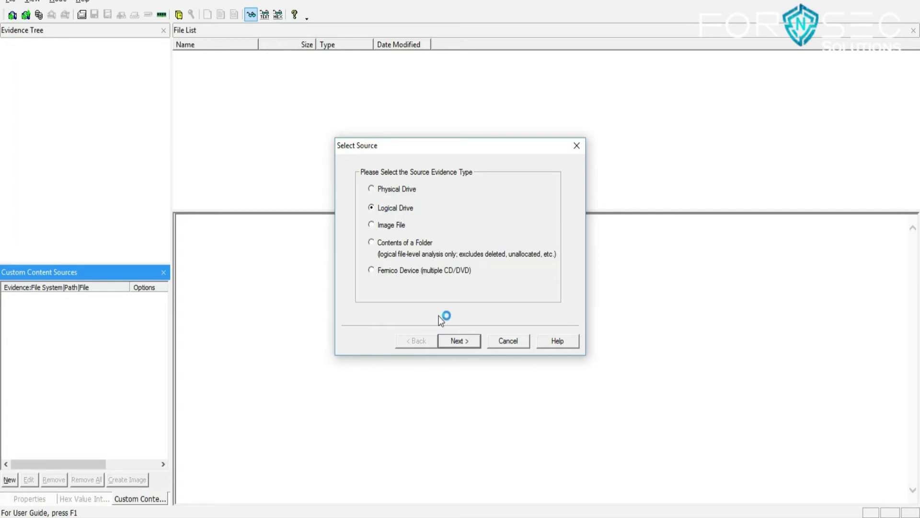
left_click(456, 339)
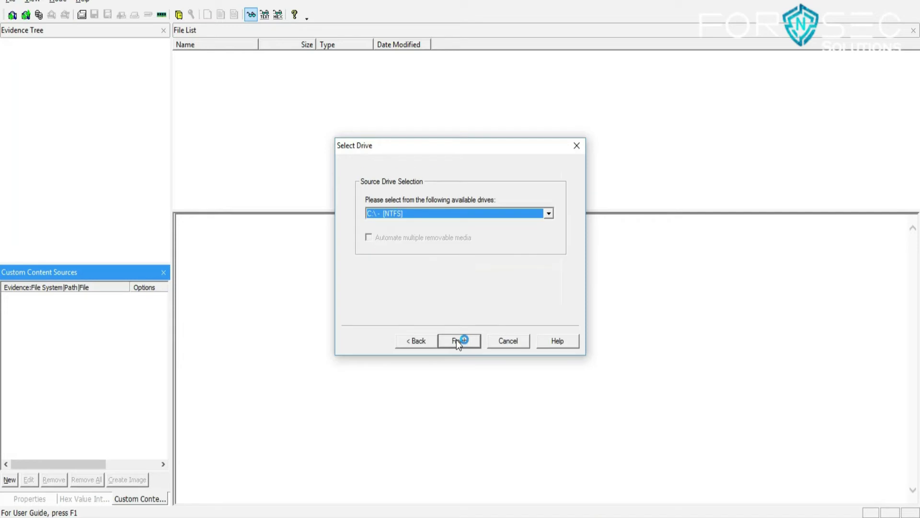
left_click(549, 215)
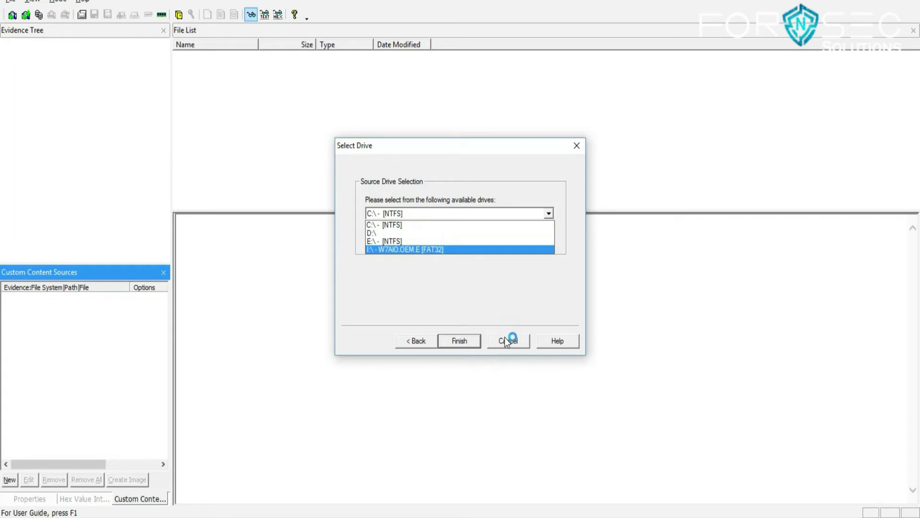
left_click(409, 344)
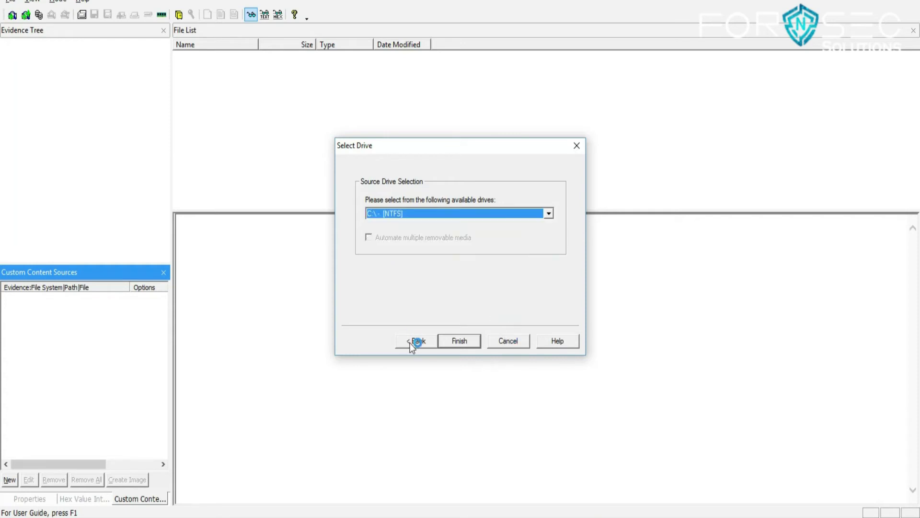
left_click(410, 343)
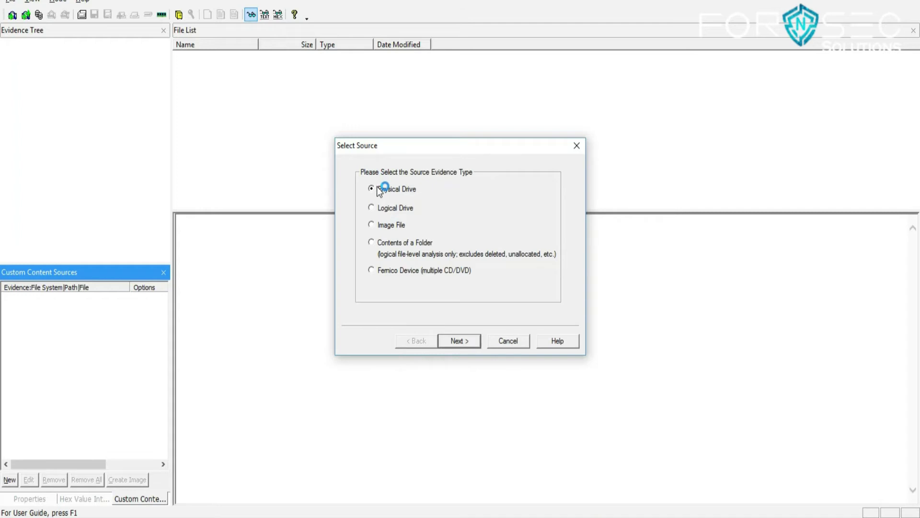
Set the image source to the physical drive PHYSICALDRIVE1, the Sony Storage Media USB Device.
left_click(459, 339)
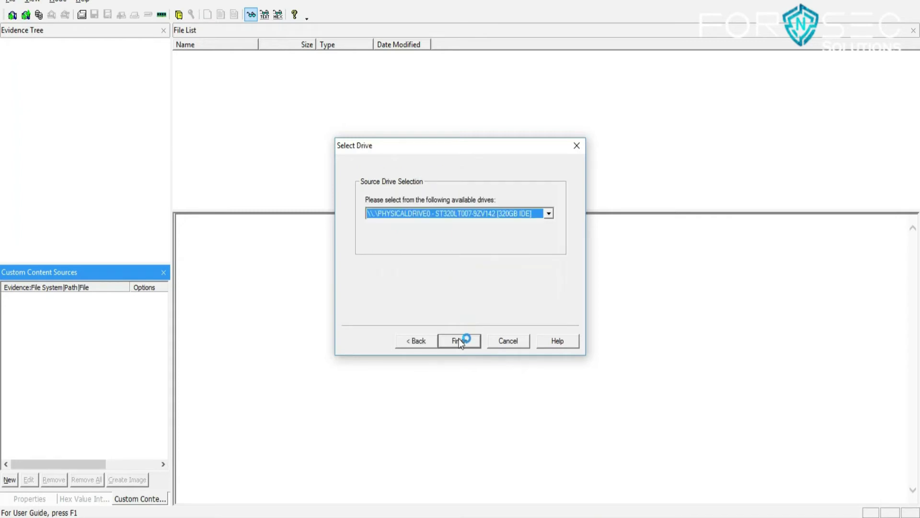
left_click(547, 217)
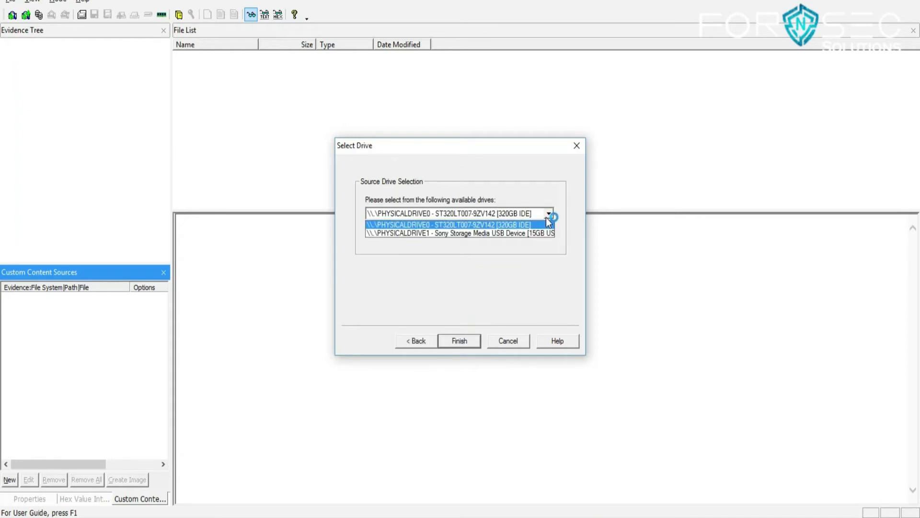
left_click(499, 233)
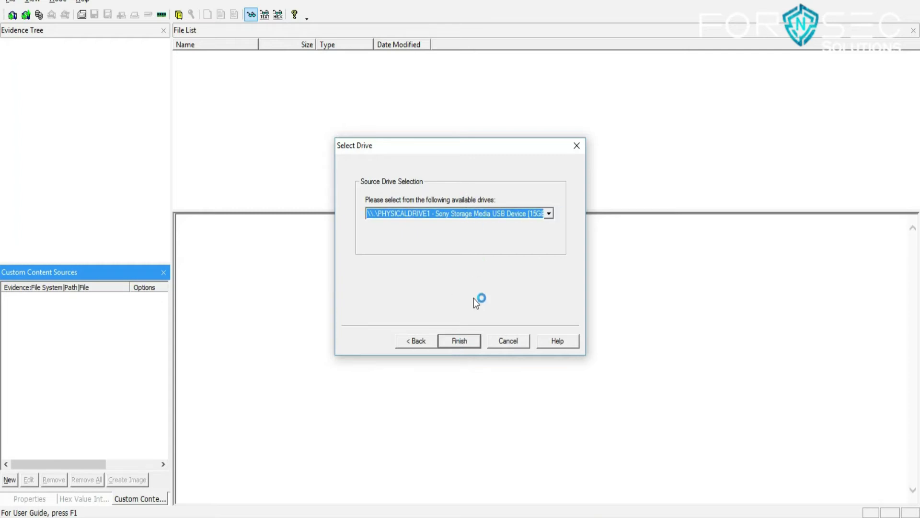
left_click(458, 341)
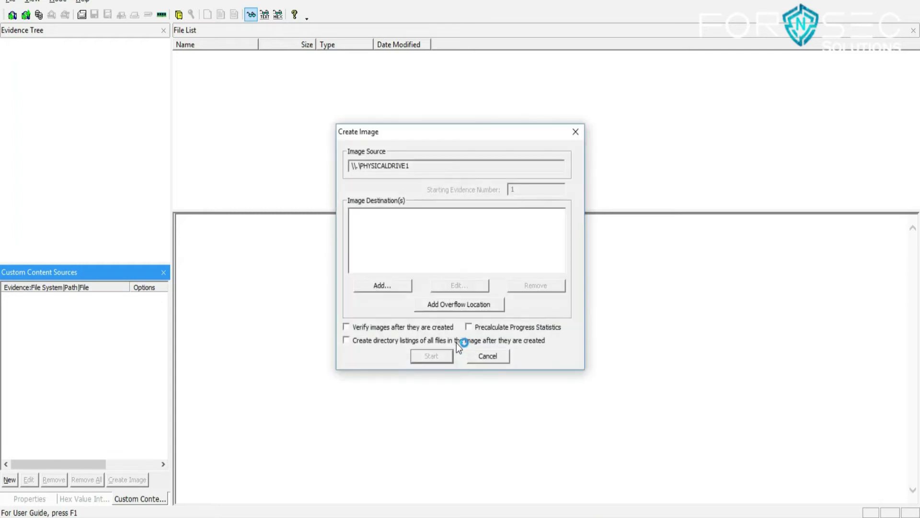
Add an E01 image destination for case 001, evidence 02, described as "Blue colour hard drive", examiner FORnSEC Solutions, with notes on receiving and imaging the hdd.
left_click(388, 291)
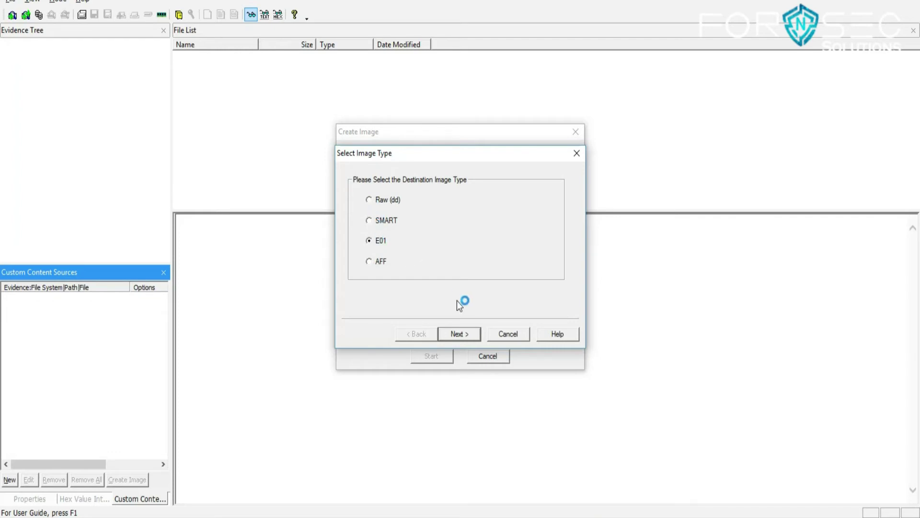
left_click(459, 334)
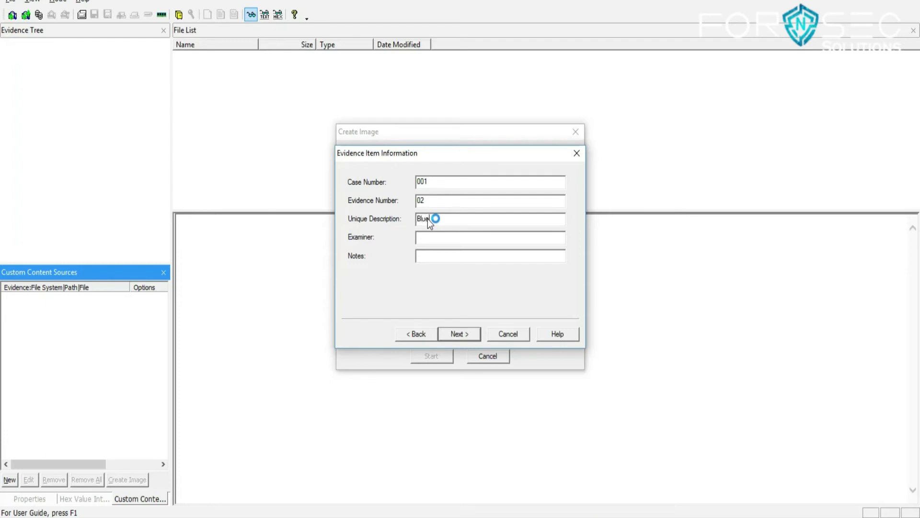
type("hard drive")
type("tions")
type("d this hdd")
type(" from")
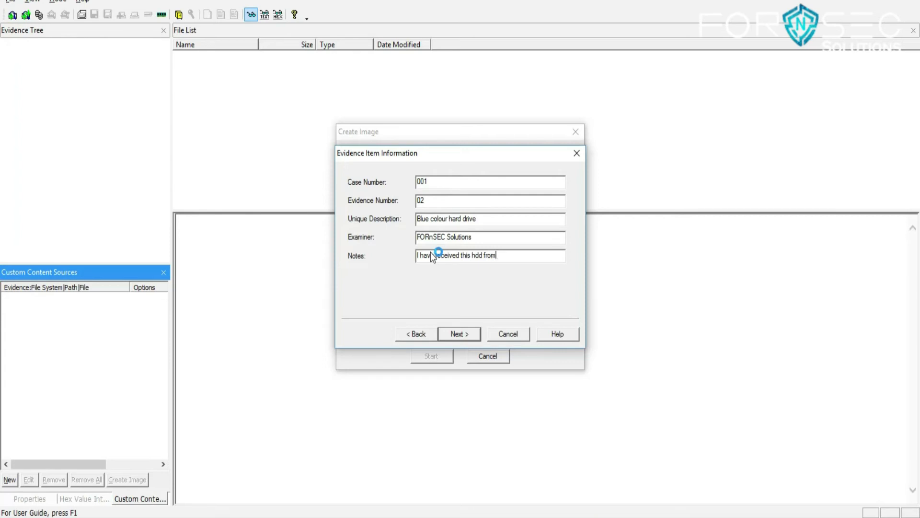
type(" Mr.XYZ and now starting the")
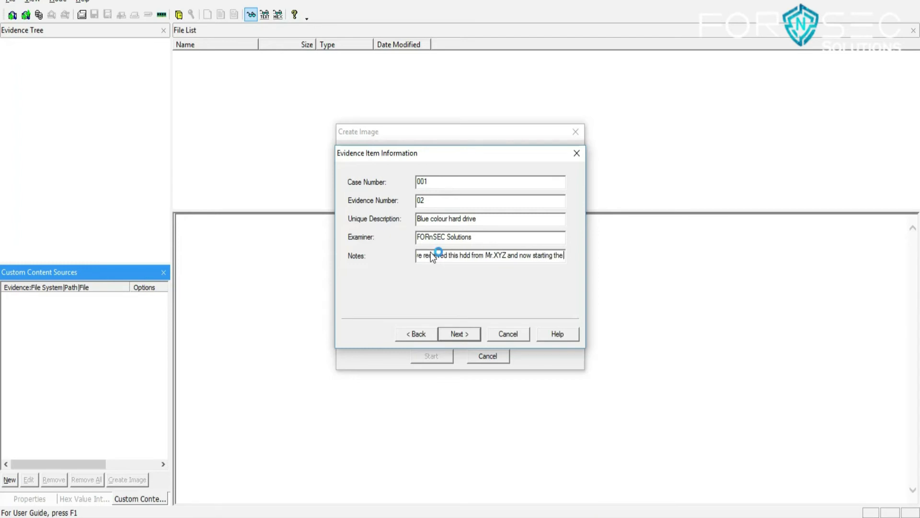
type(" imaging p")
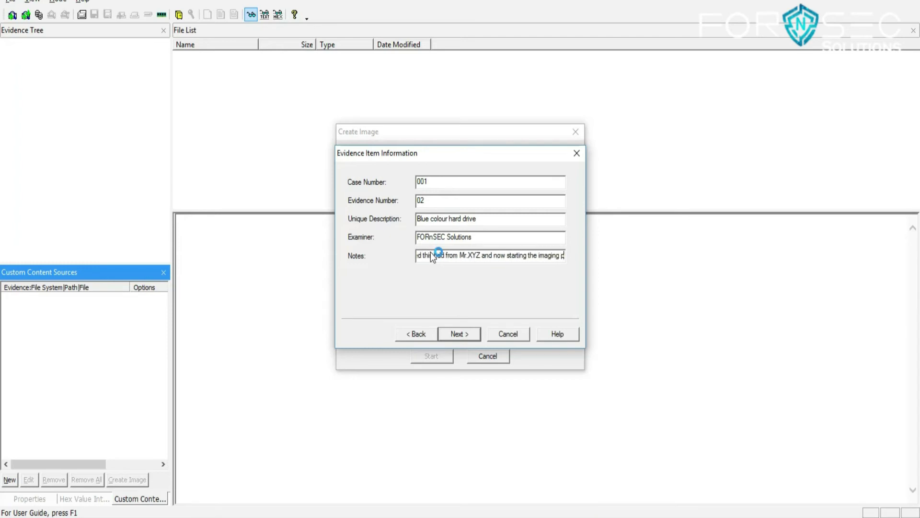
type("rocess")
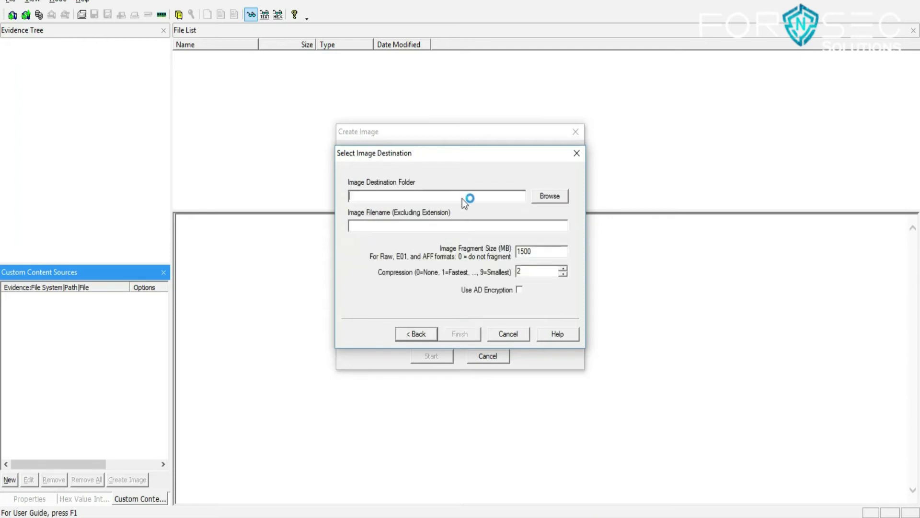
Set the image destination folder to the root of Local Disk (E:).
left_click(553, 197)
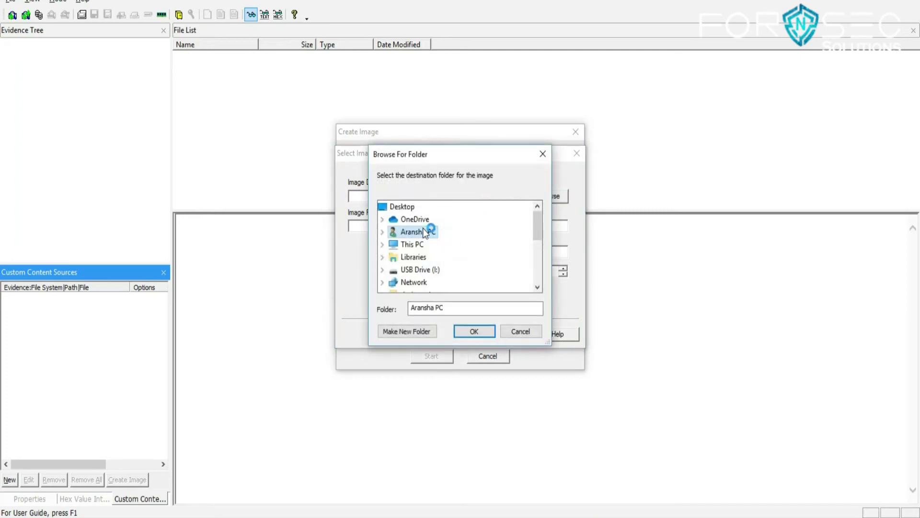
left_click(408, 245)
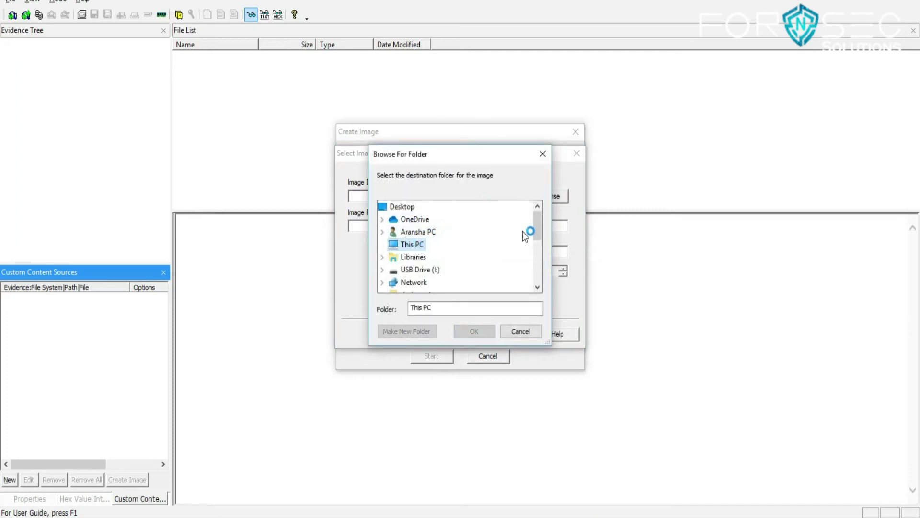
left_click_drag(534, 227, 534, 238)
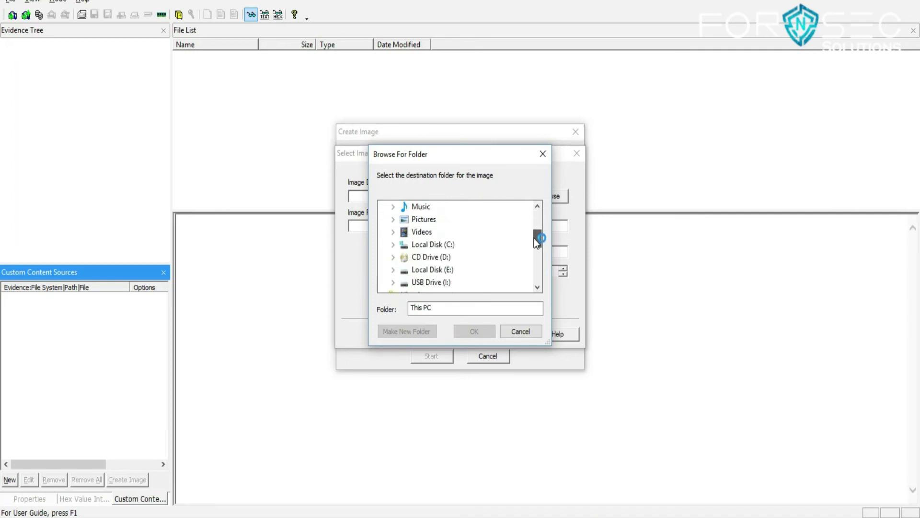
left_click(444, 272)
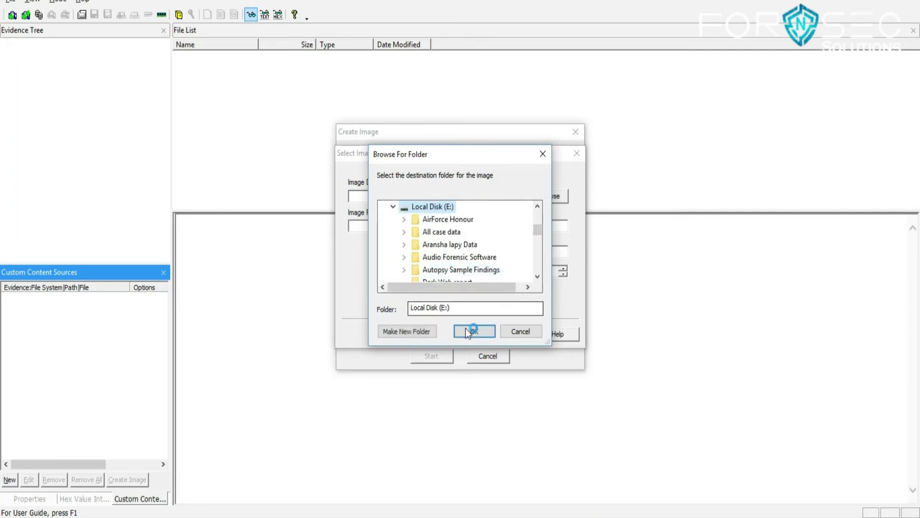
left_click(470, 335)
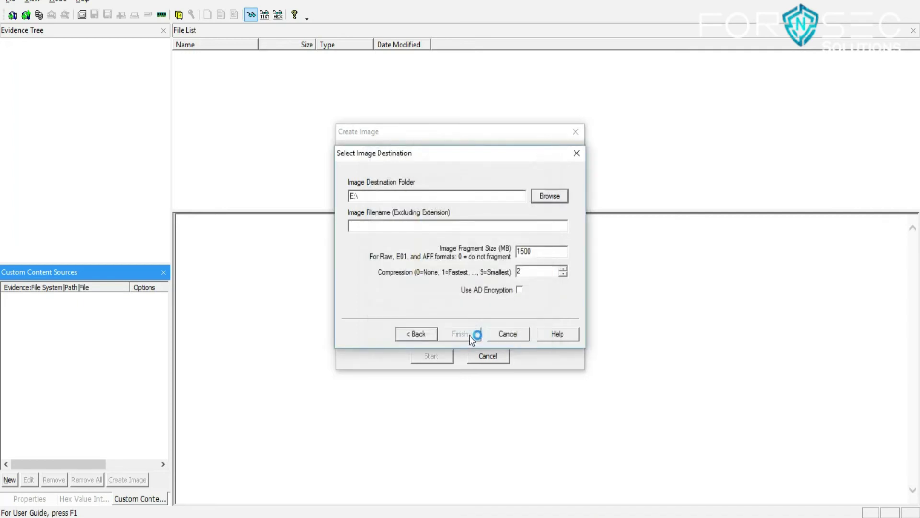
Name the image file "File", finish the destination setup and start creating the image.
left_click(399, 225)
type("File")
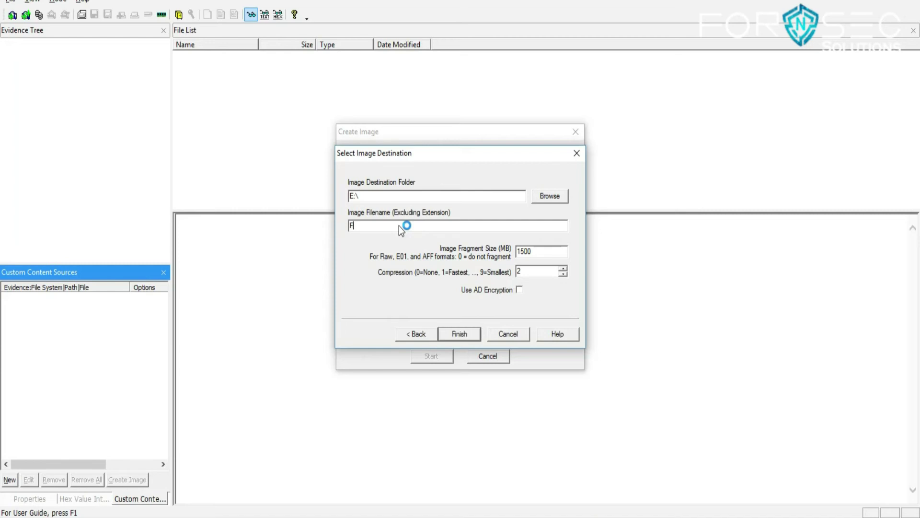
left_click(458, 332)
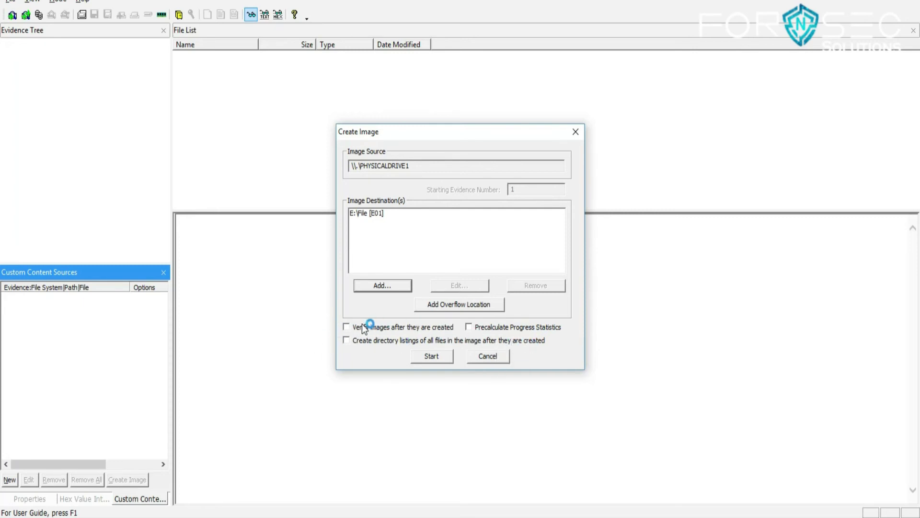
left_click(426, 361)
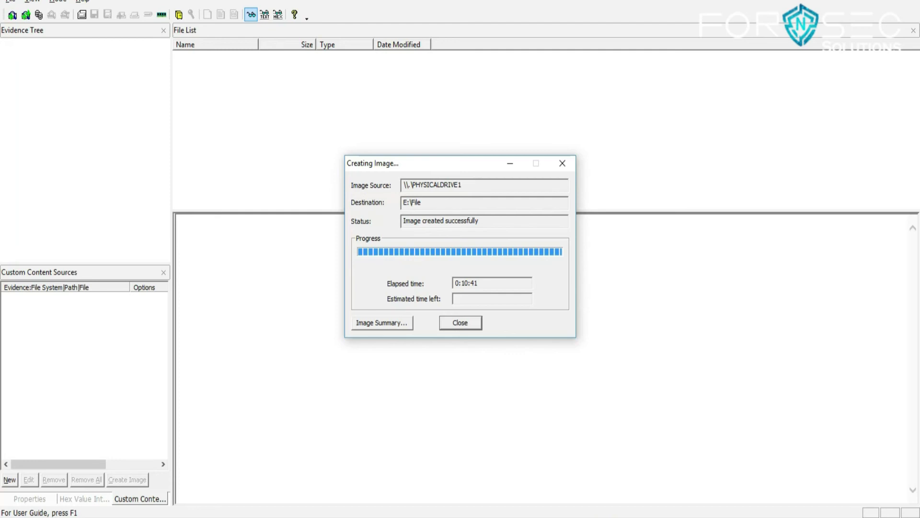
Examine the image summary's case information, drive details, computed hashes and segment list, and close the summary and progress windows.
left_click(382, 323)
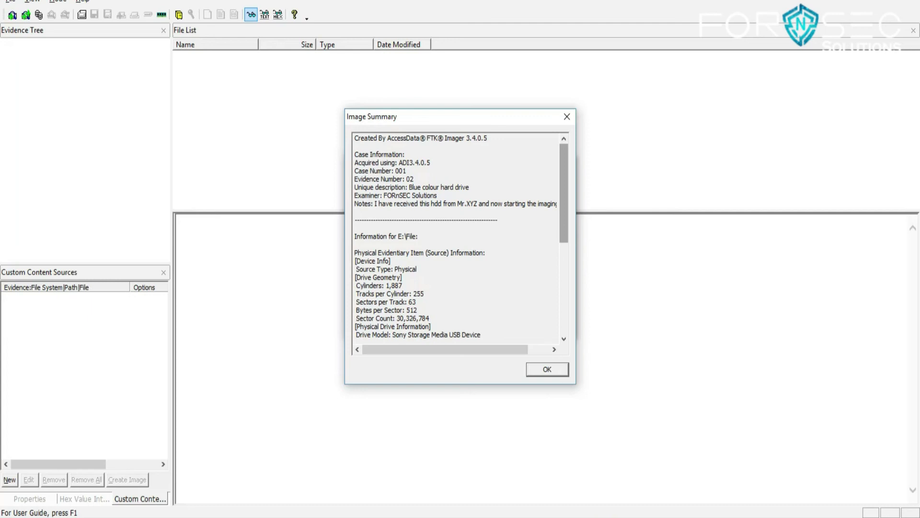
left_click_drag(564, 192, 564, 224)
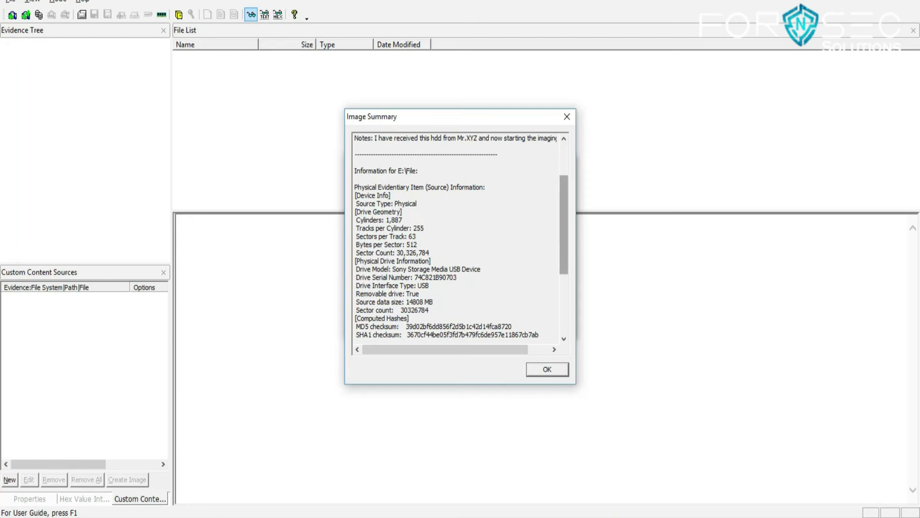
left_click_drag(563, 224, 564, 285)
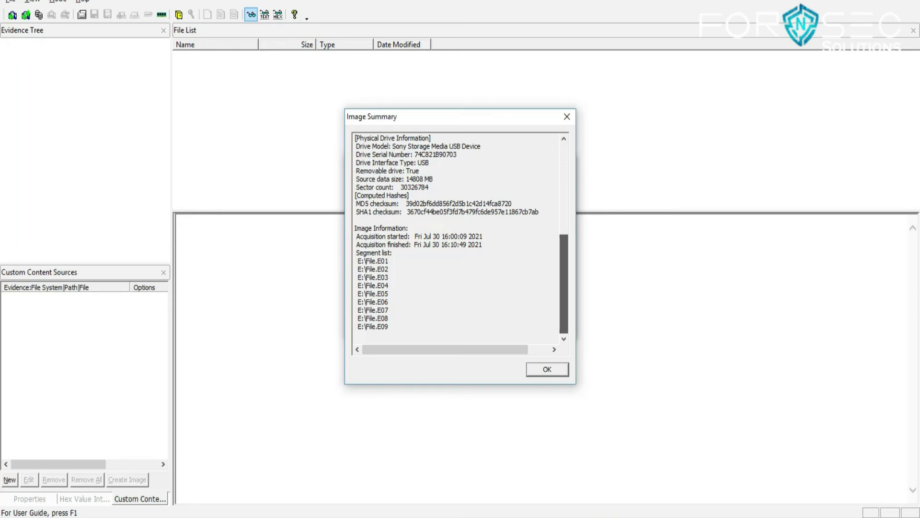
left_click_drag(564, 284, 564, 193)
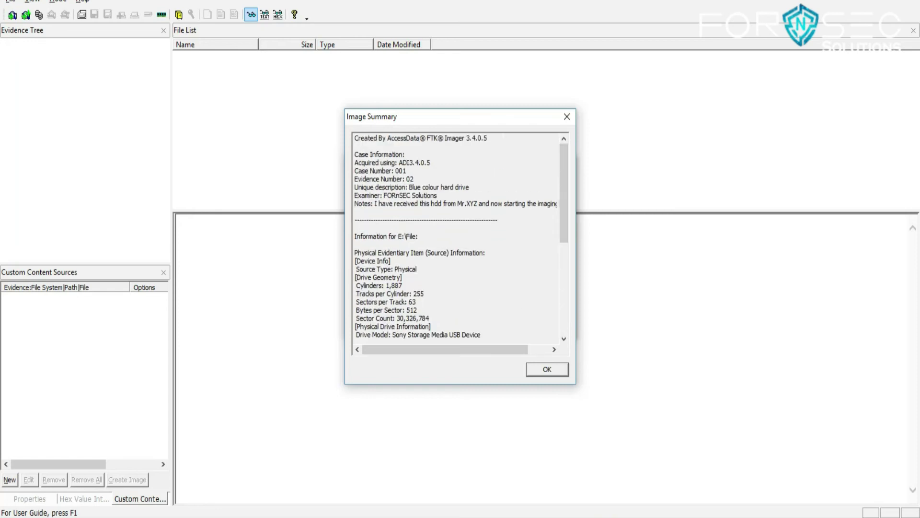
left_click(547, 369)
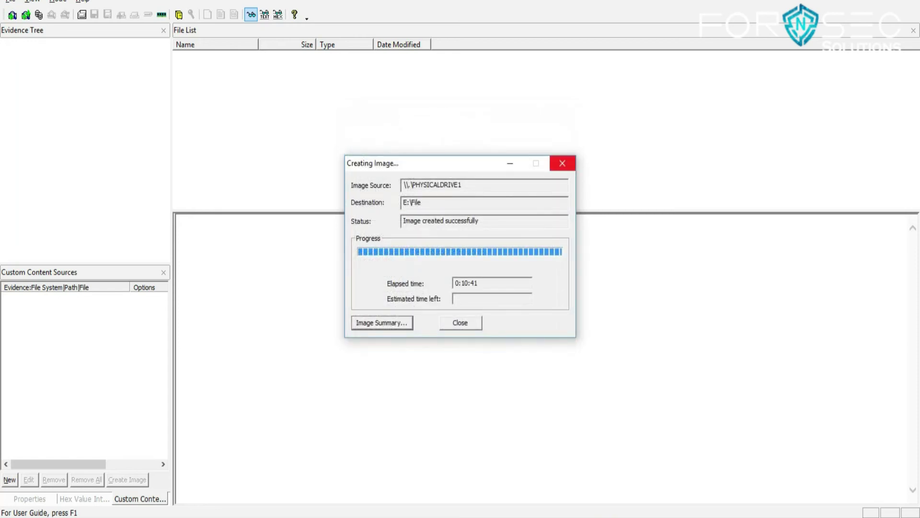
left_click(562, 162)
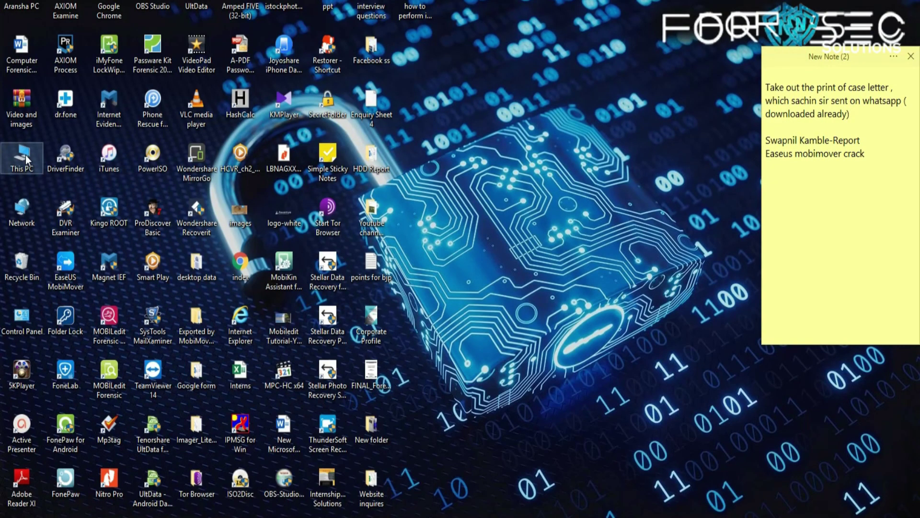
Open Local Disk (E:) in File Explorer and refresh its listing to check the created image segment files.
double_click(23, 156)
double_click(681, 149)
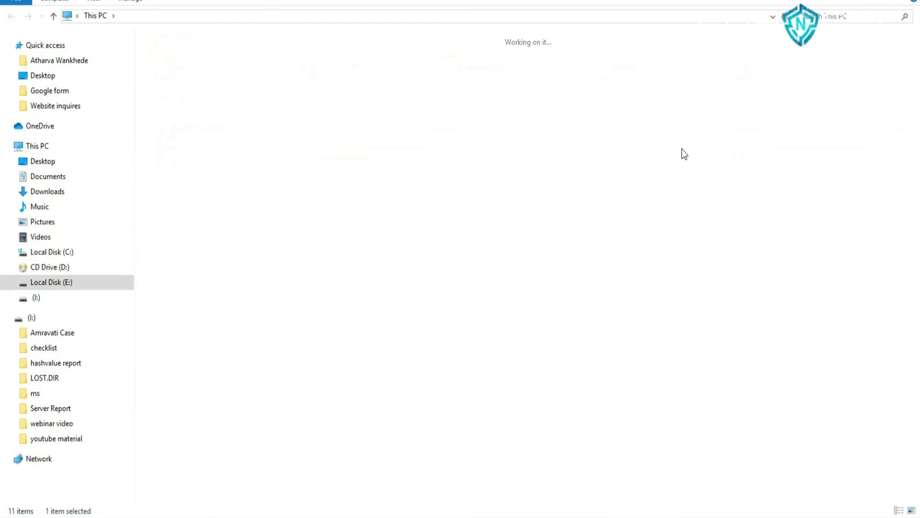
right_click(442, 263)
left_click(467, 312)
right_click(468, 311)
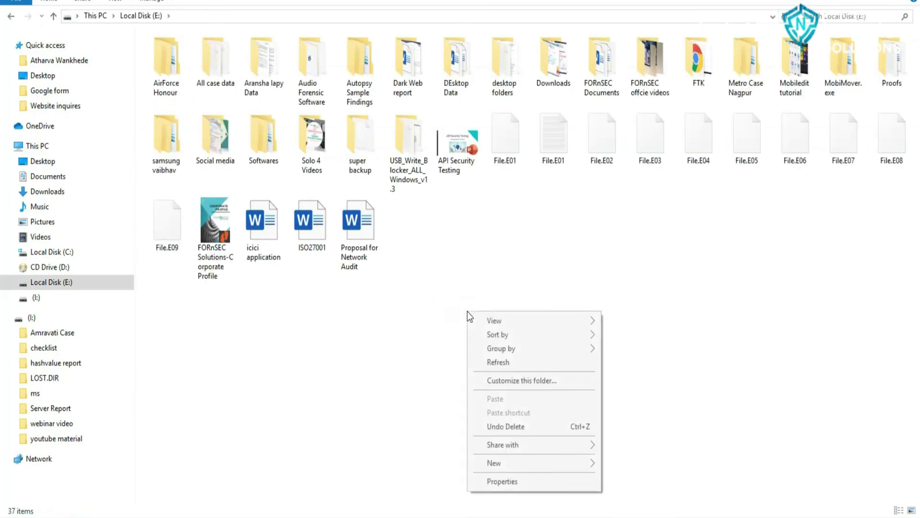
left_click(489, 361)
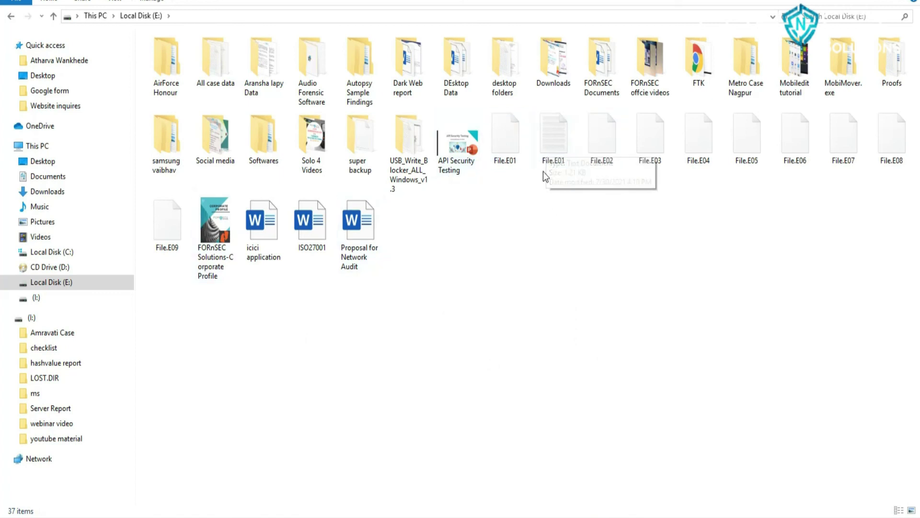
Open the File.E01 text report, read through its case information, computed hashes and segment list, and close it.
double_click(548, 149)
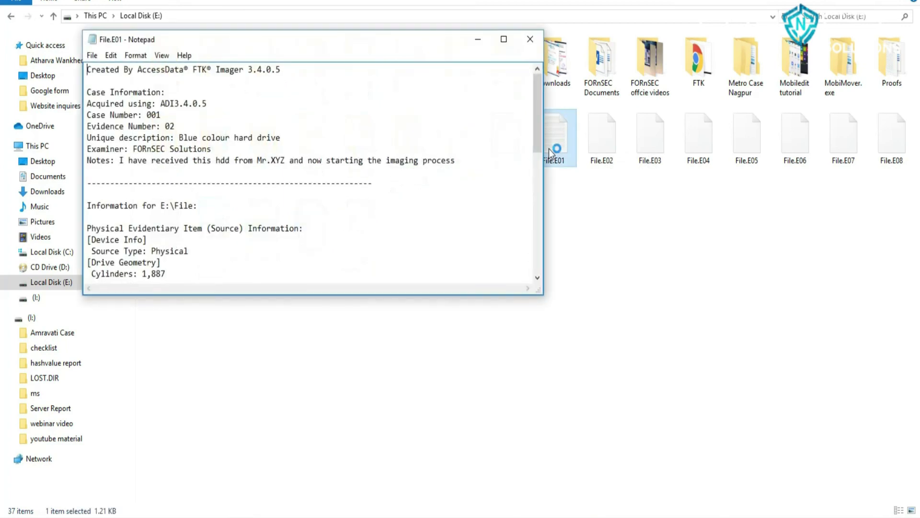
left_click_drag(535, 103, 517, 261)
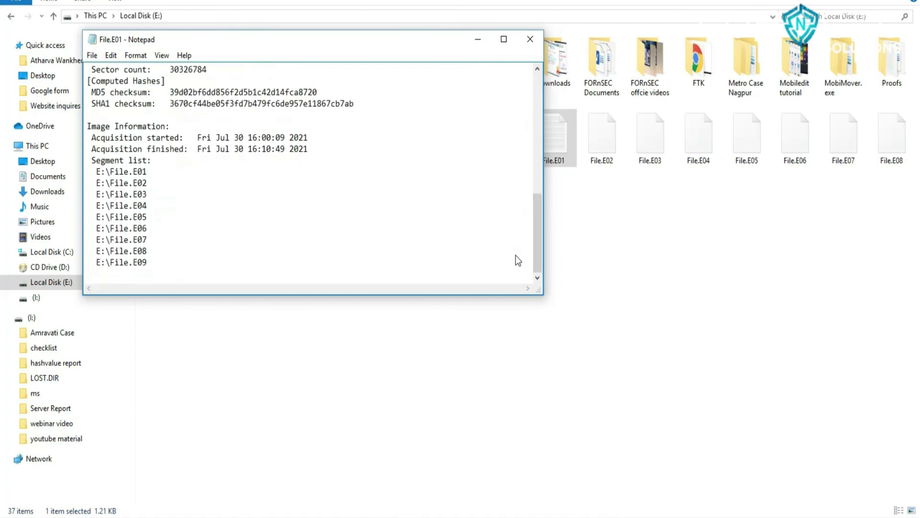
left_click(530, 40)
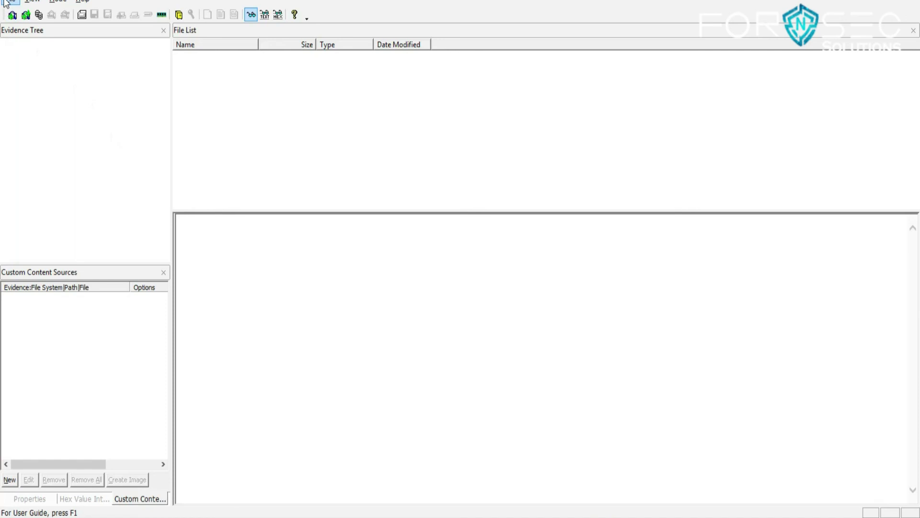
In FTK Imager, add the image file E:\File.E01 as an evidence item.
left_click(7, 2)
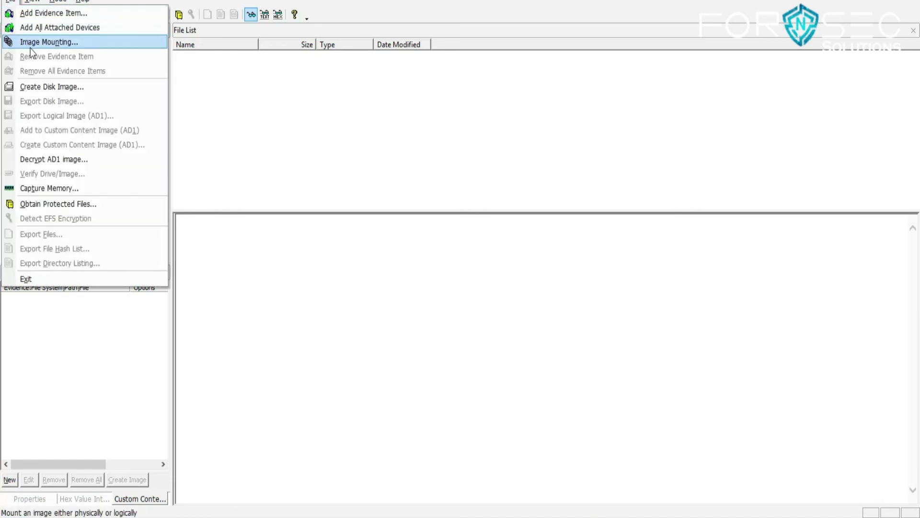
left_click(39, 13)
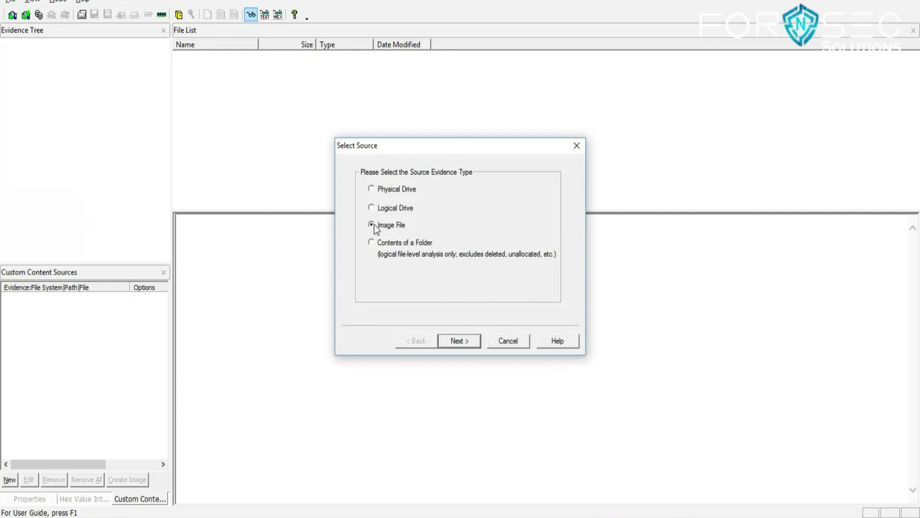
left_click(458, 340)
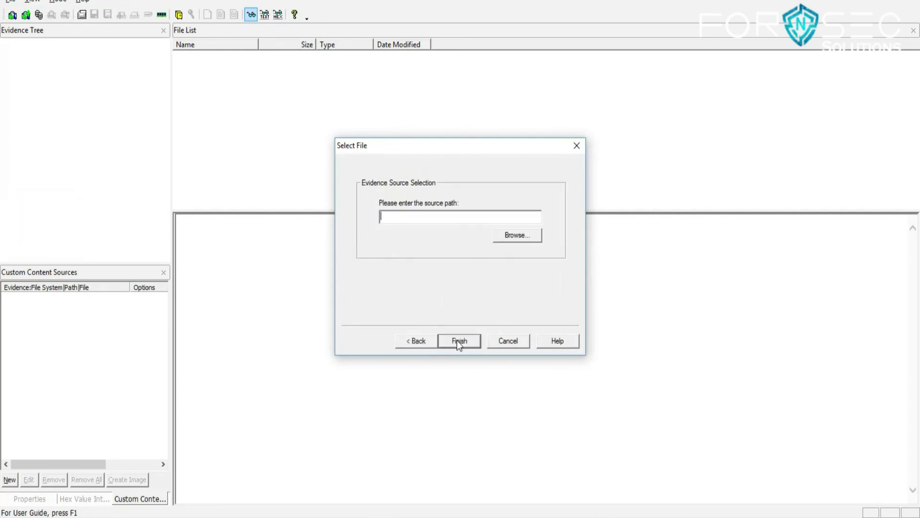
left_click(523, 232)
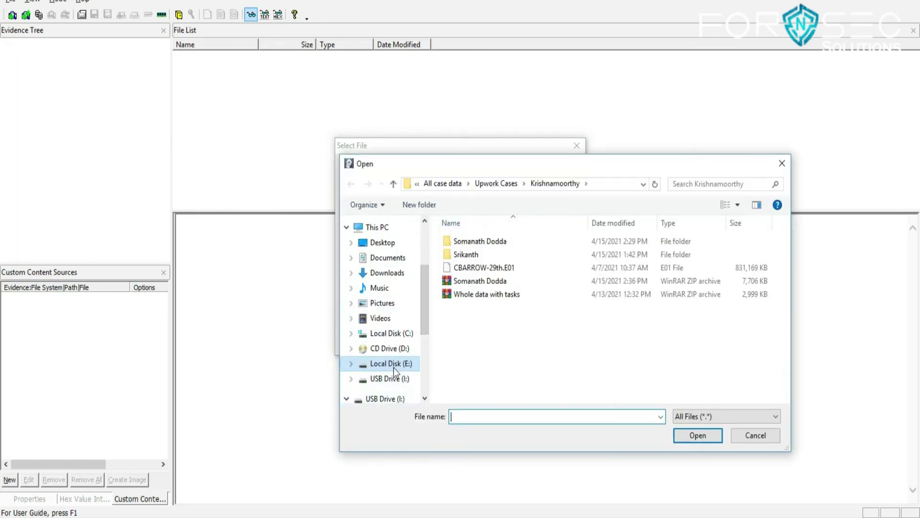
left_click(393, 364)
left_click_drag(783, 237, 781, 317)
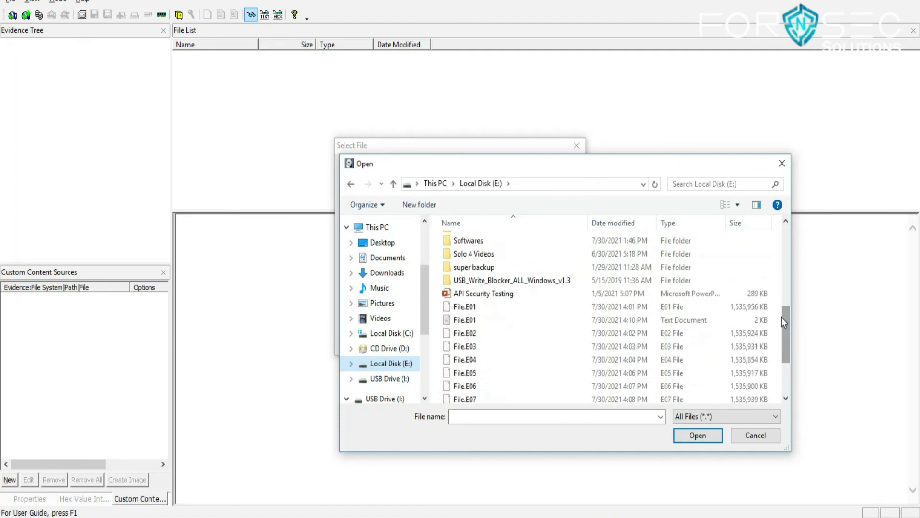
left_click(581, 306)
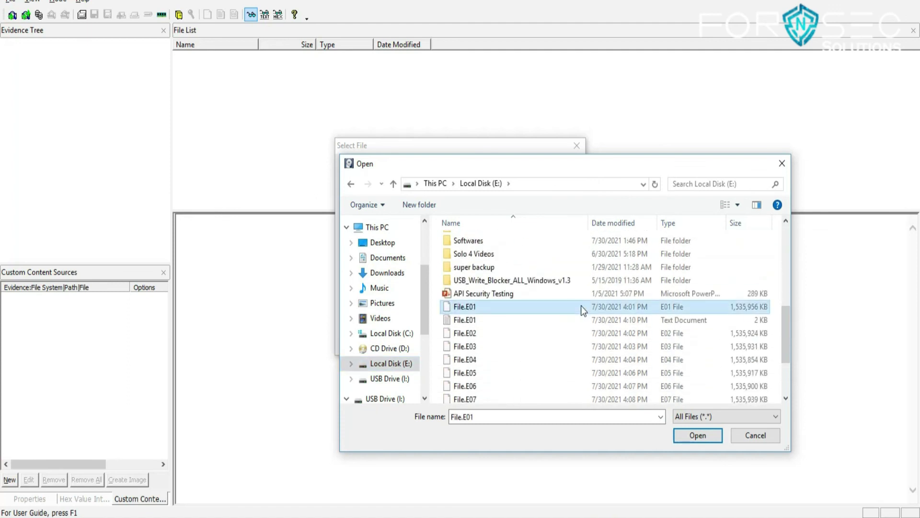
left_click(697, 436)
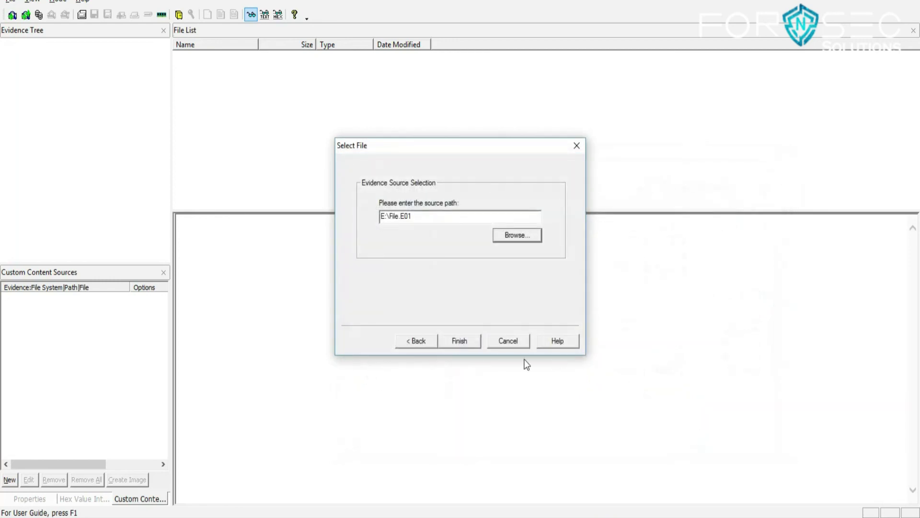
left_click(458, 340)
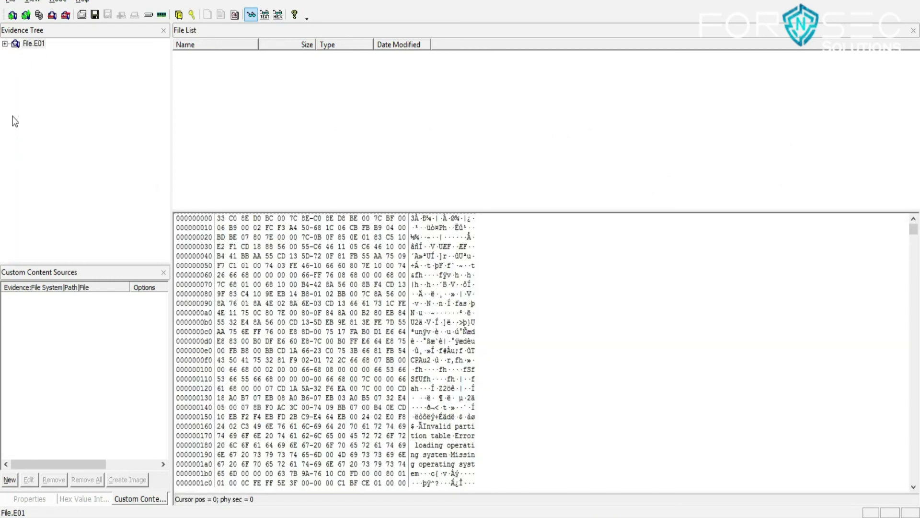
Expand File.E01 through Partition 1 and its FAT32 file system, view the unallocated space, and expand the root folder.
left_click(5, 44)
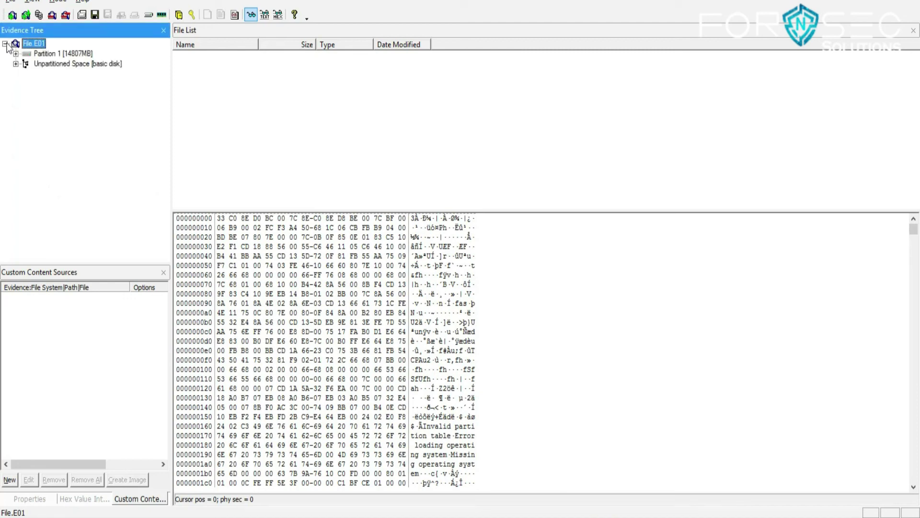
left_click(39, 52)
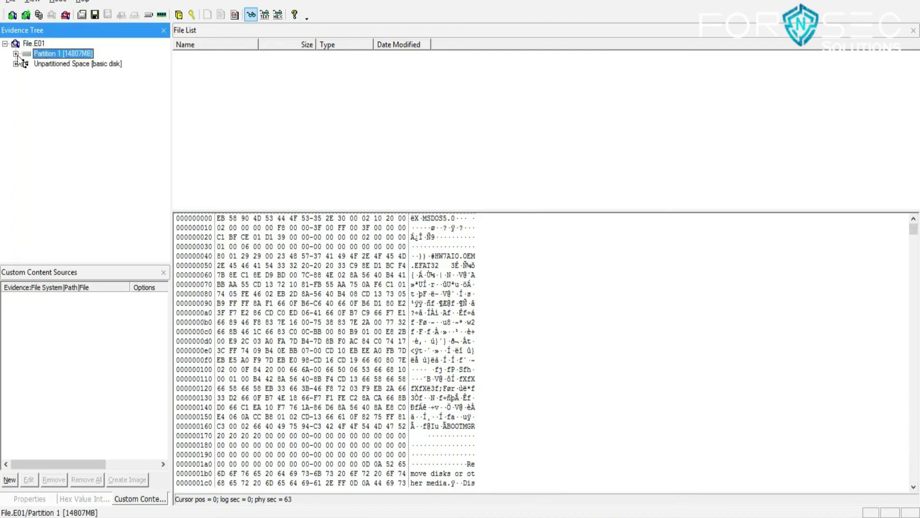
left_click(17, 54)
left_click(26, 64)
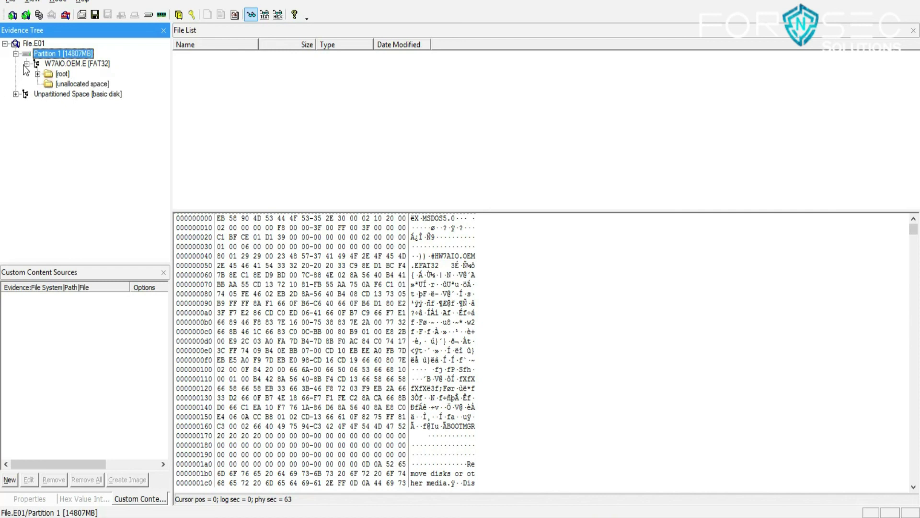
left_click(47, 81)
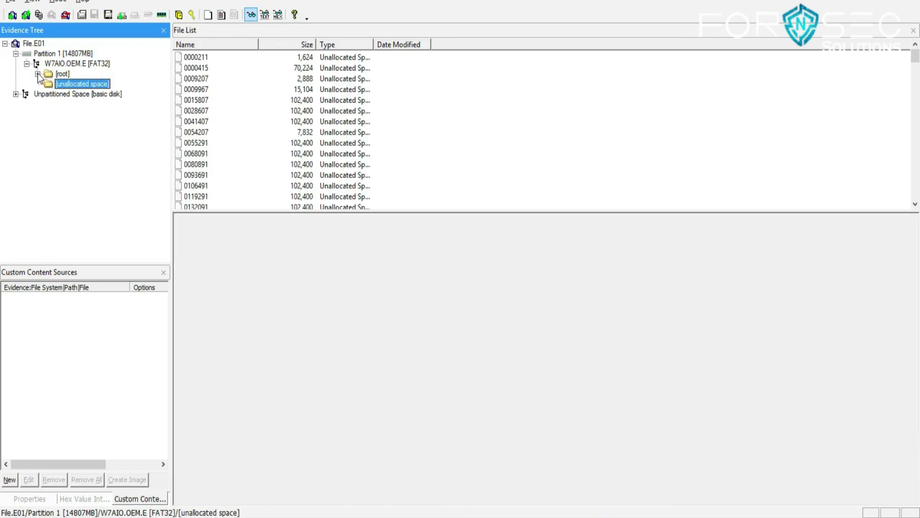
left_click(37, 74)
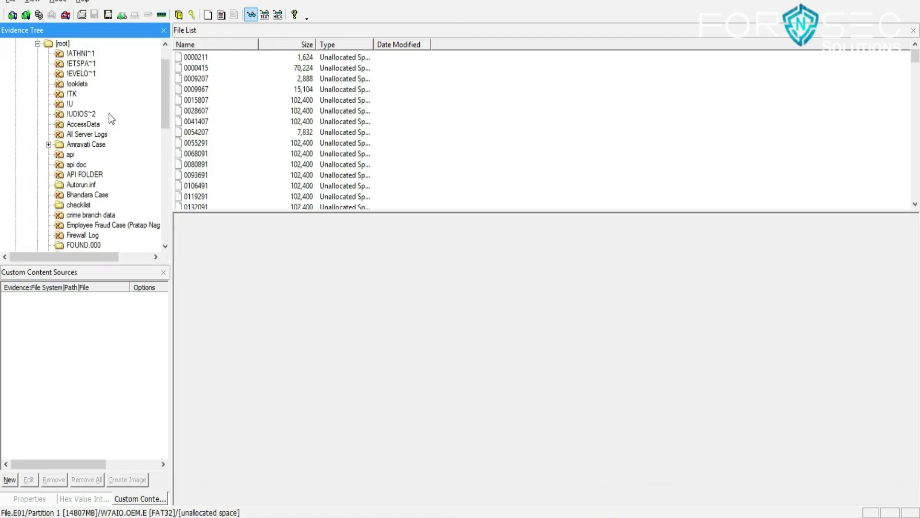
Examine the contents of root folders including Amravati Case, All Server Logs, nagpur toll plaza, ms, MozillaFirefox and Mathani Toll Plaza Initial Audit RCM.
left_click(94, 145)
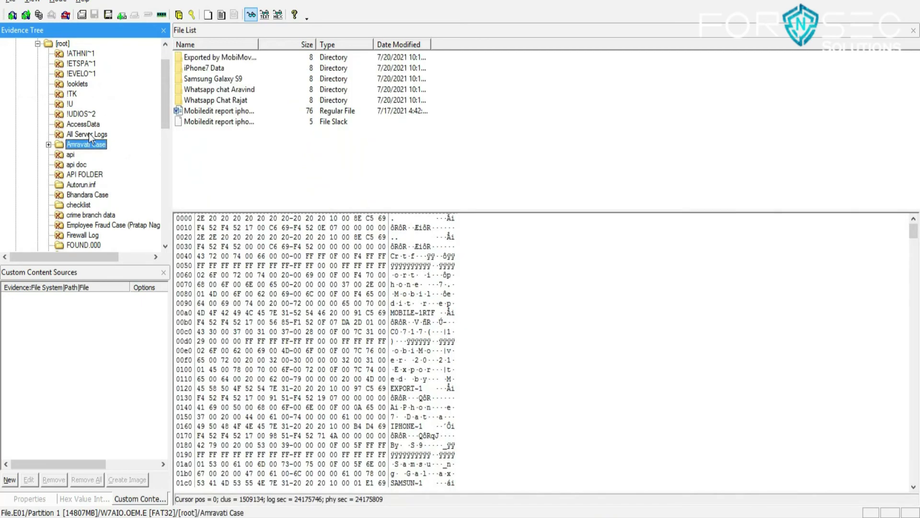
left_click(88, 133)
left_click_drag(167, 91, 147, 168)
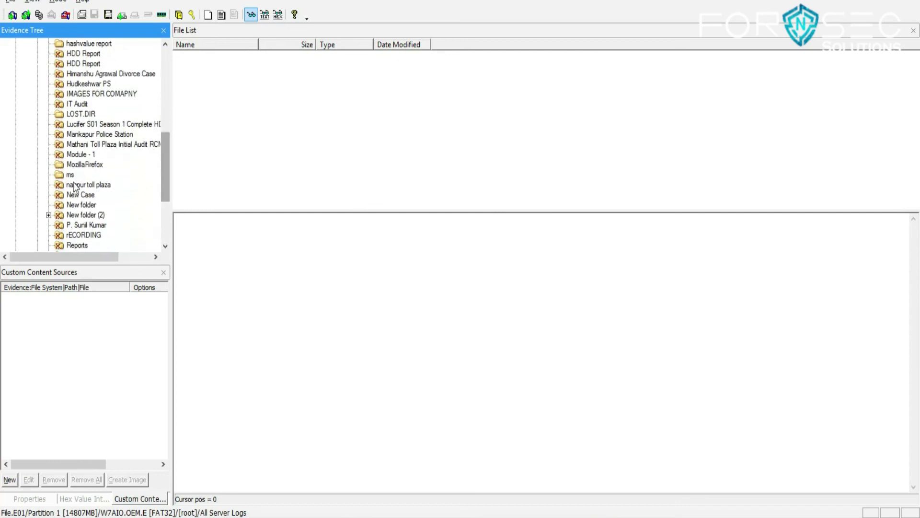
left_click(61, 188)
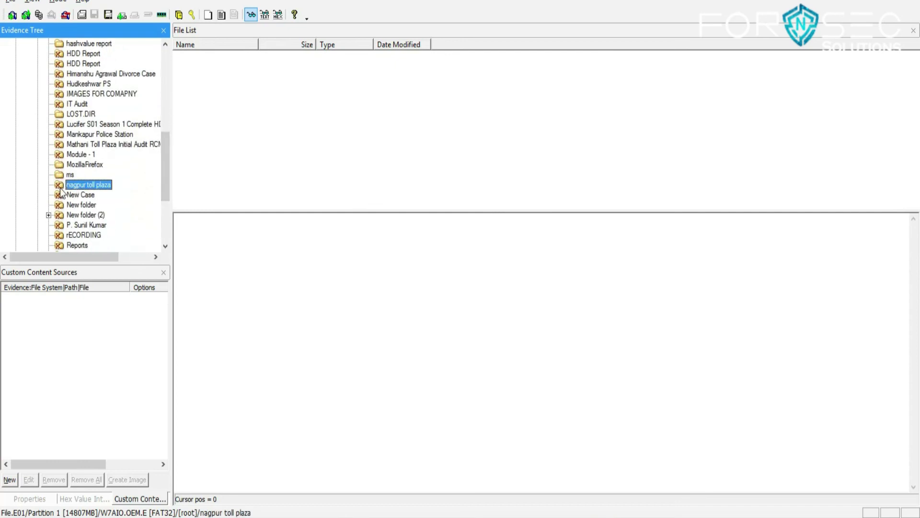
left_click(61, 176)
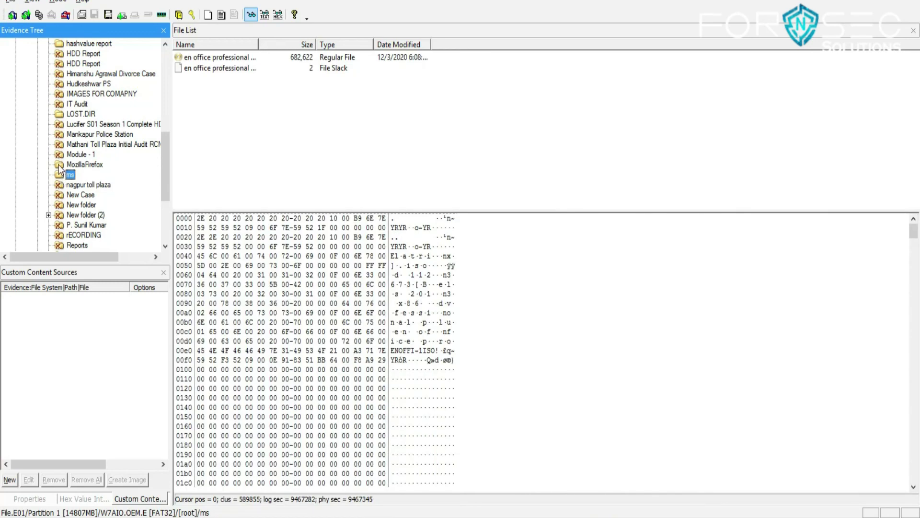
left_click(61, 166)
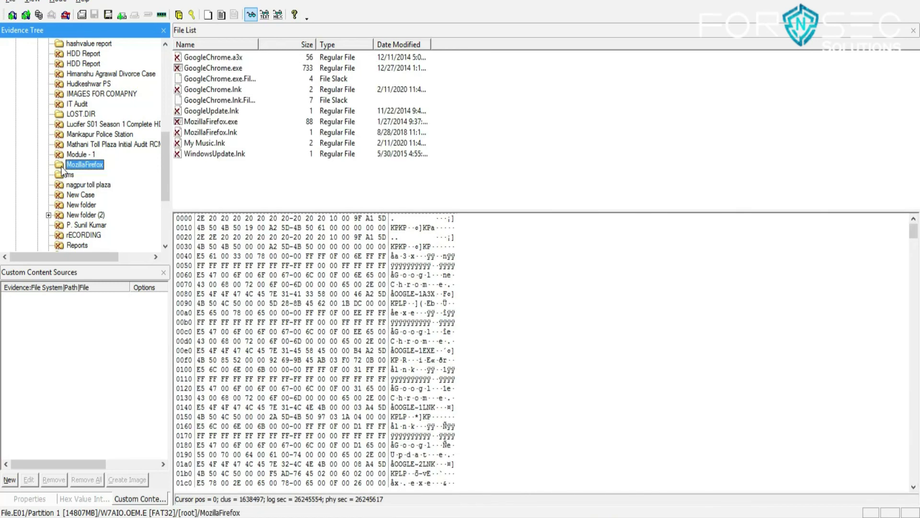
left_click(58, 146)
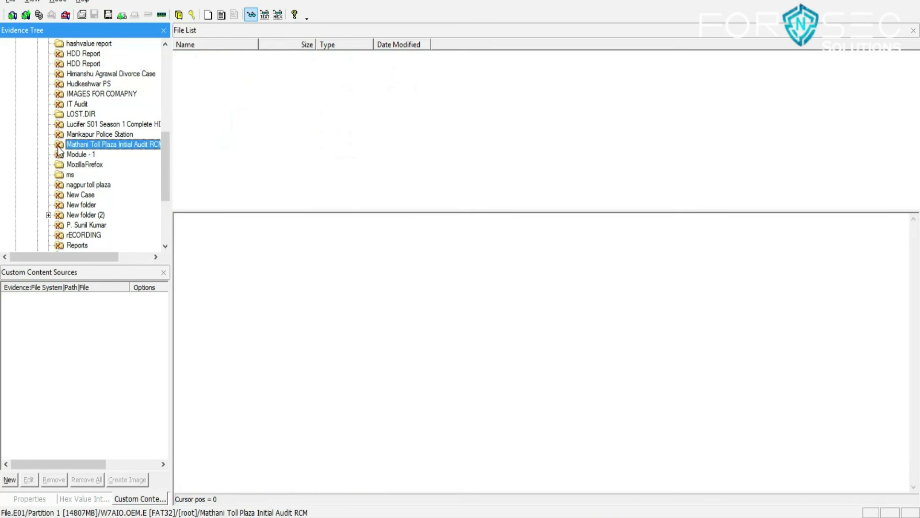
left_click_drag(164, 155, 160, 56)
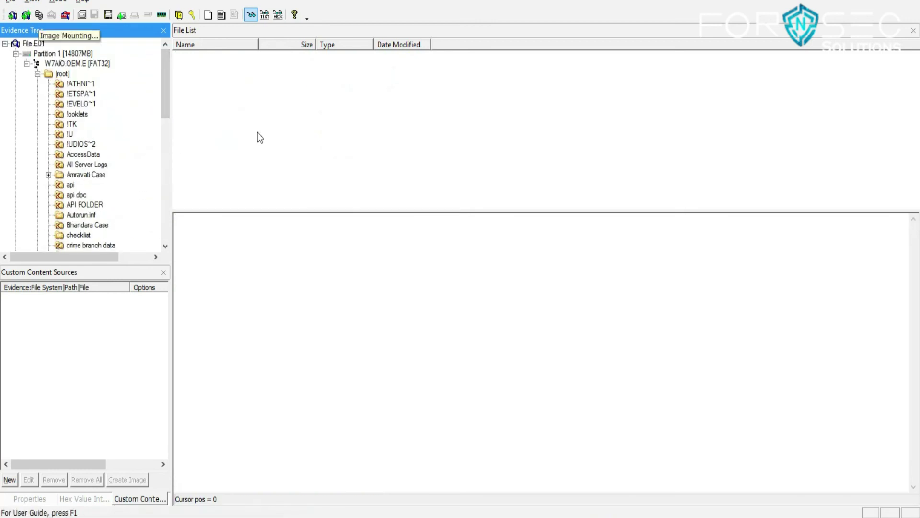